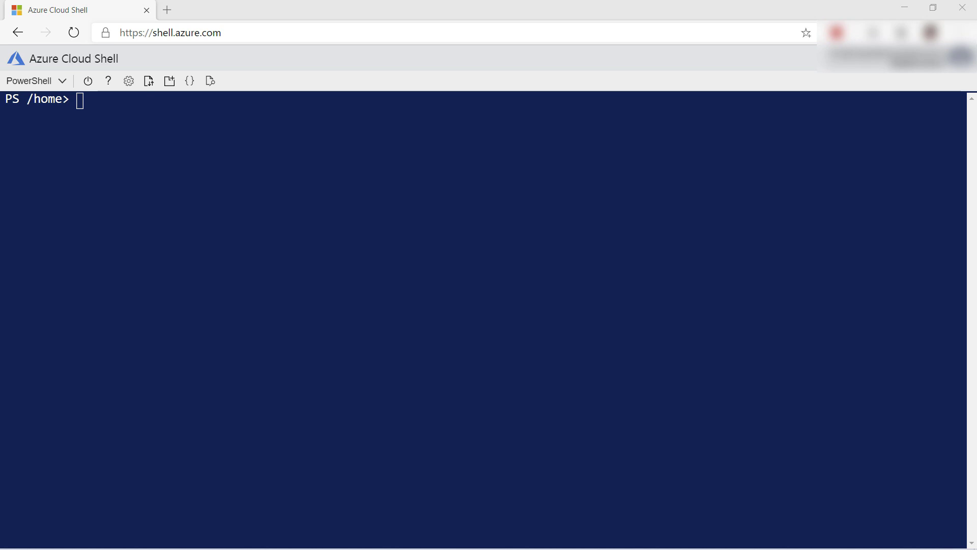
{"action": "type", "text": "Install-Module -Name Az.CosmosDB"}
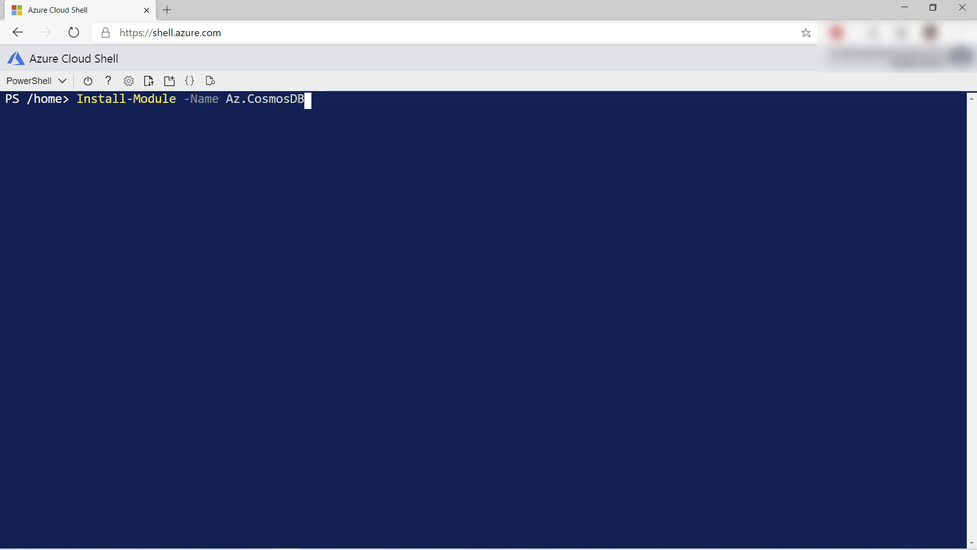
Install the Az.CosmosDB module, accepting all at the untrusted-repository prompt, and clear the screen.
{"action": "key", "text": "Return"}
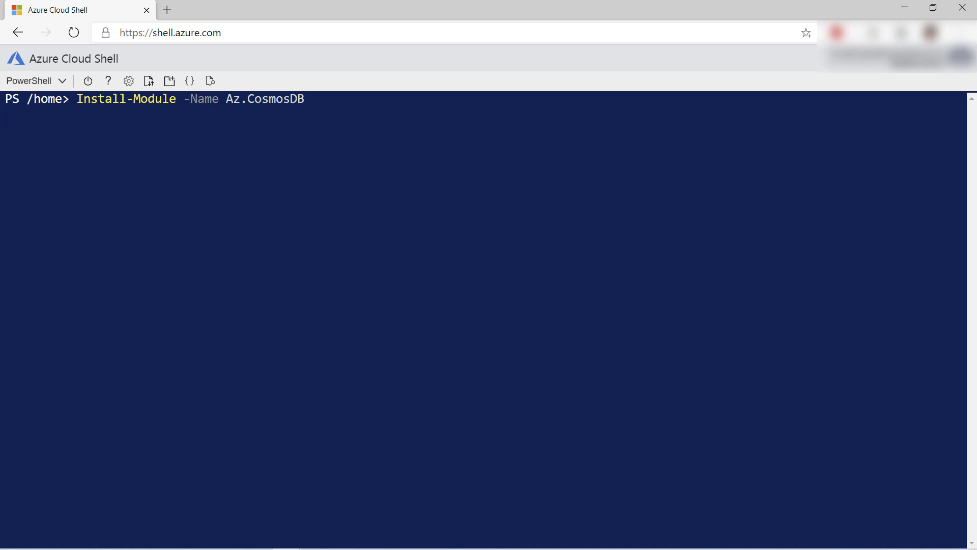
{"action": "type", "text": "A"}
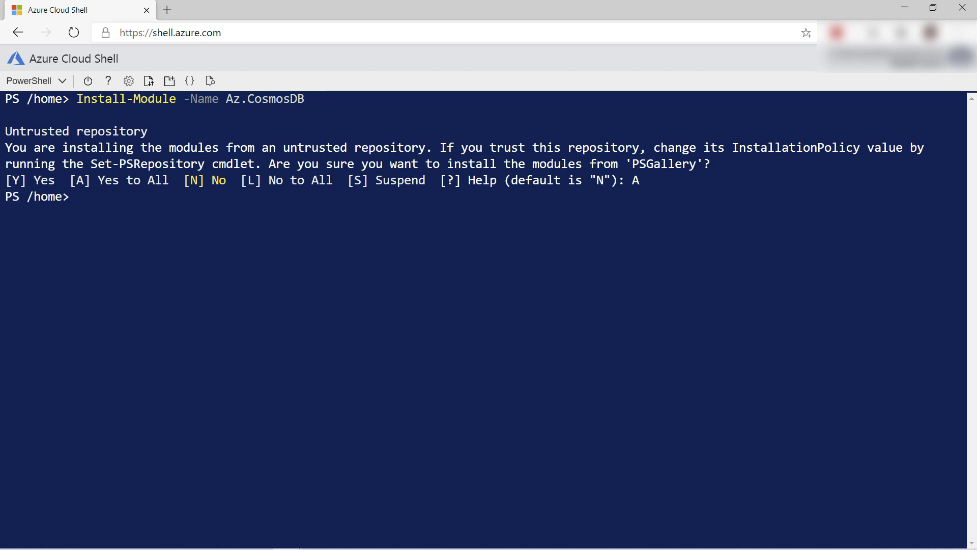
{"action": "key", "text": "ctrl+l"}
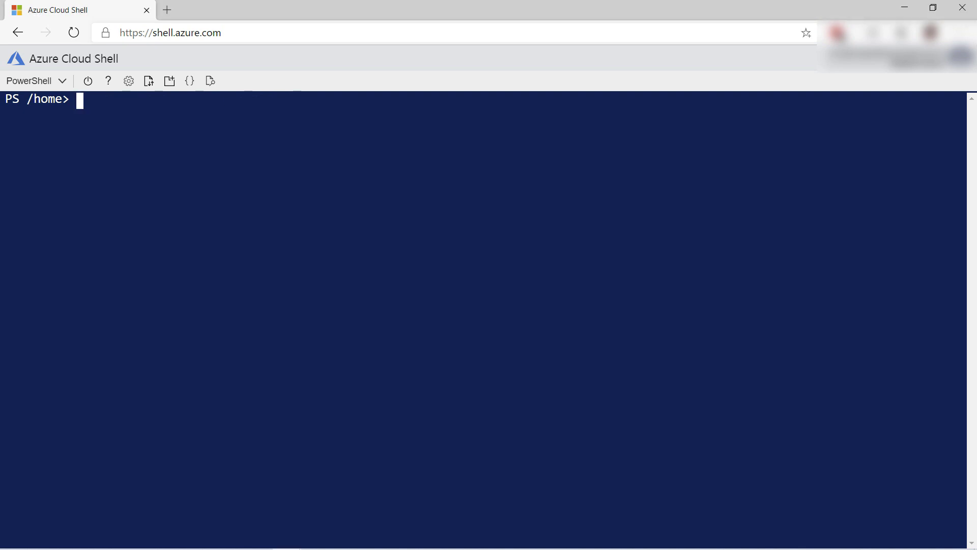
{"action": "type", "text": "Get-AzCosmosDBAccount -ResourceGroupName \"azuretipsandtricks\""}
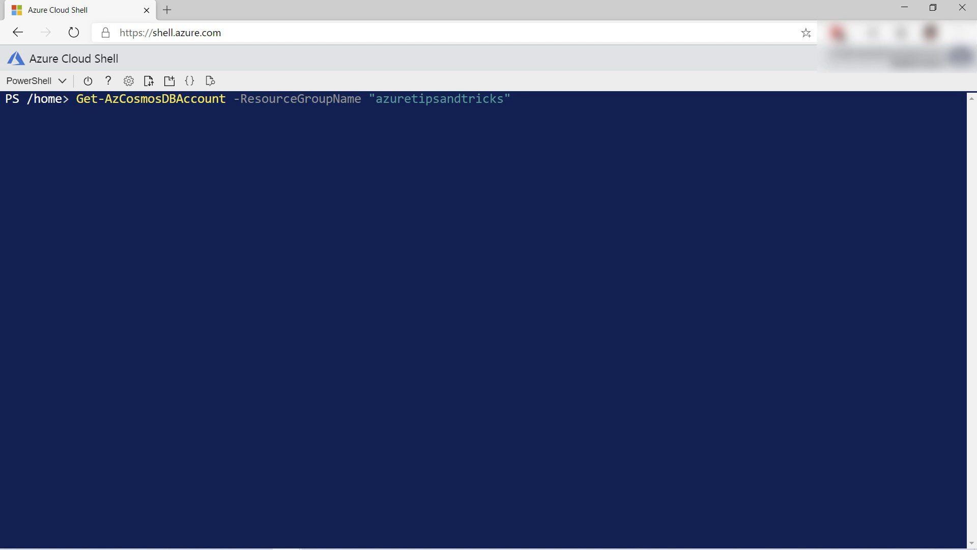
List Cosmos DB accounts in azuretipsandtricks, clear the screen, and paste the New-AzCosmosDBAccount script.
{"action": "key", "text": "Return"}
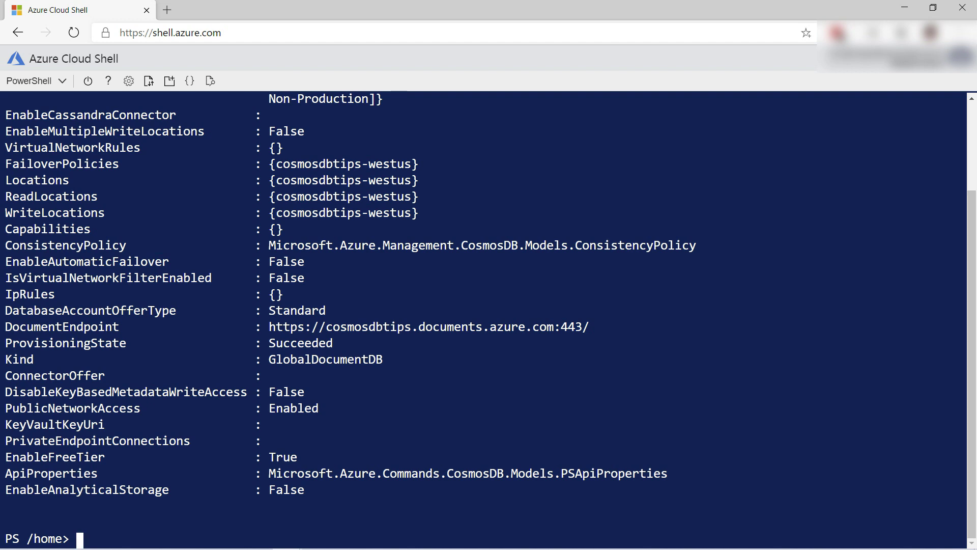
{"action": "type", "text": "cls"}
{"action": "key", "text": "Return"}
{"action": "type", "text": "$resourceGroupName = \"azuretipsandtricks\" $locations = @(\"West US 2\", \"East US 2\") $accountName = \"mytipscosmosaccount\" $apiKind = \"Sql\" $consistencyLevel = \"BoundedStaleness\" $maxStalenessInterval = 300 $maxStalenessPrefix = 100000  New-AzCosmosDBAccount `     -ResourceGroupName $resourceGroupName `     -Location $locations `     -Name $accountName `     -ApiKind $apiKind `     -EnableAutomaticFailover:$true `     -DefaultConsistencyLevel $consistencyLevel `     -MaxStalenessIntervalInSeconds $maxStalenessInterval `     -MaxStalenessPrefix $maxStalenessPrefix"}
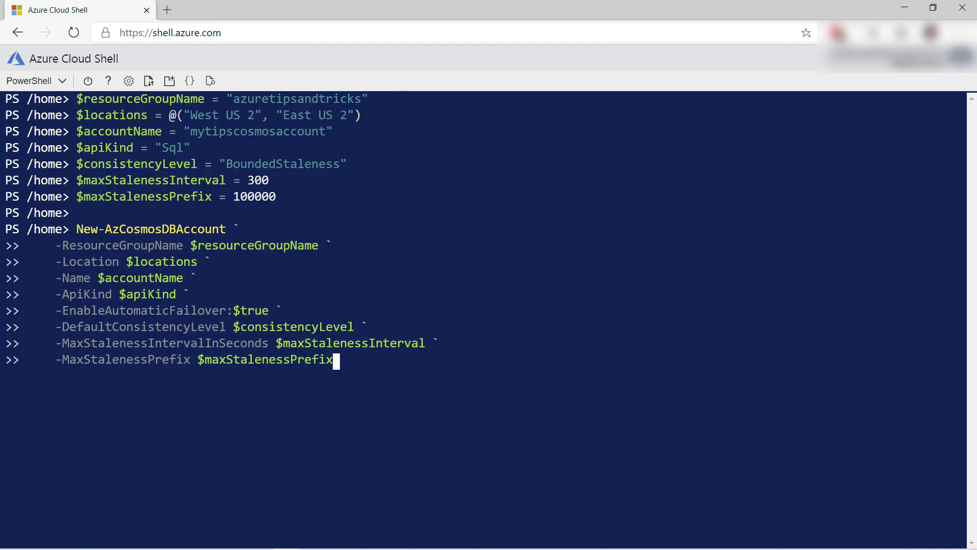
Run New-AzCosmosDBAccount to create mytipscosmosaccount in West US 2 and East US 2.
{"action": "key", "text": "Return"}
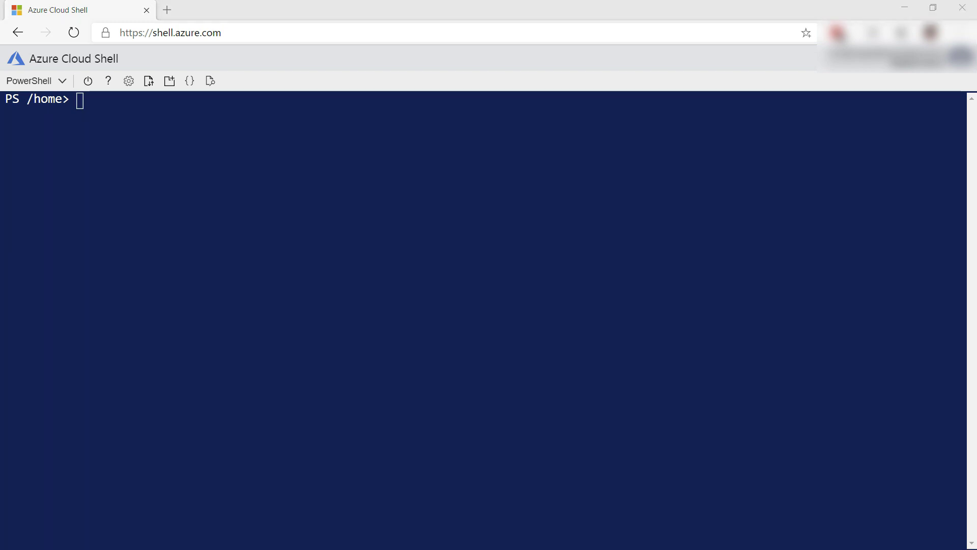
Paste and run New-AzCosmosDBSqlDatabase to create tipsDatabase in mytipscosmosaccount.
{"action": "type", "text": "$resourceGroupName = \"azuretipsandtricks\" $accountName = \"mytipscosmosaccount\" $databaseName = \"tipsDatabase\"  New-AzCosmosDBSqlDatabase `     -ResourceGroupName $resourceGroupName `     -AccountName $accountName `     -Name $databaseName"}
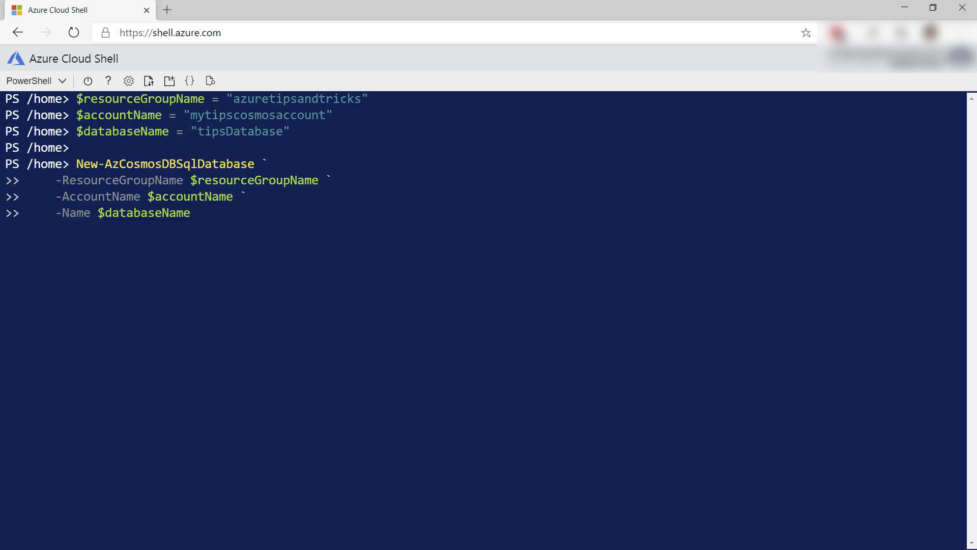
{"action": "key", "text": "Return"}
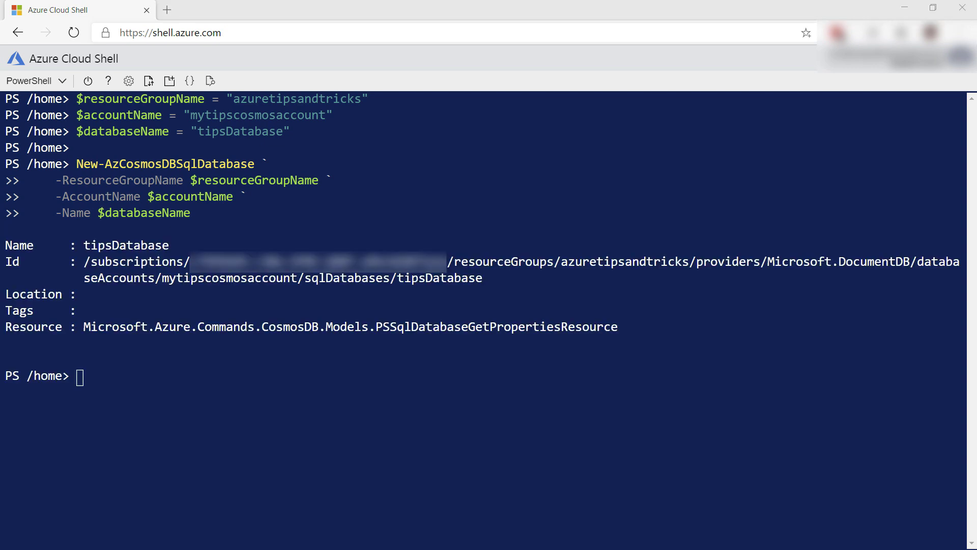
Paste and run New-AzCosmosDBSqlContainer for tricksContainer with /myPartitionKey and autoscale max 4000.
{"action": "type", "text": "# Create an Azure Cosmos DB container with default indexes and autoscale throughput at 4000 RU $resourceGroupName = \"azuretipsandtricks\" $accountName = \"mytipscosmosaccount\" $databaseName = \"tipsDatabase\" $containerName = \"tricksContainer\" $partitionKeyPath = \"/myPartitionKey\" $autoscaleMaxThroughput = 4000 #minimum = 4000  New-AzCosmosDBSqlContainer `     -ResourceGroupName $resourceGroupName `     -AccountName $accountName `     -DatabaseName $databaseName `     -Name $containerName `     -PartitionKeyKind Hash `     -PartitionKeyPath $partitionKeyPath `     -AutoscaleMaxThroughput $autoscaleMaxThroughput"}
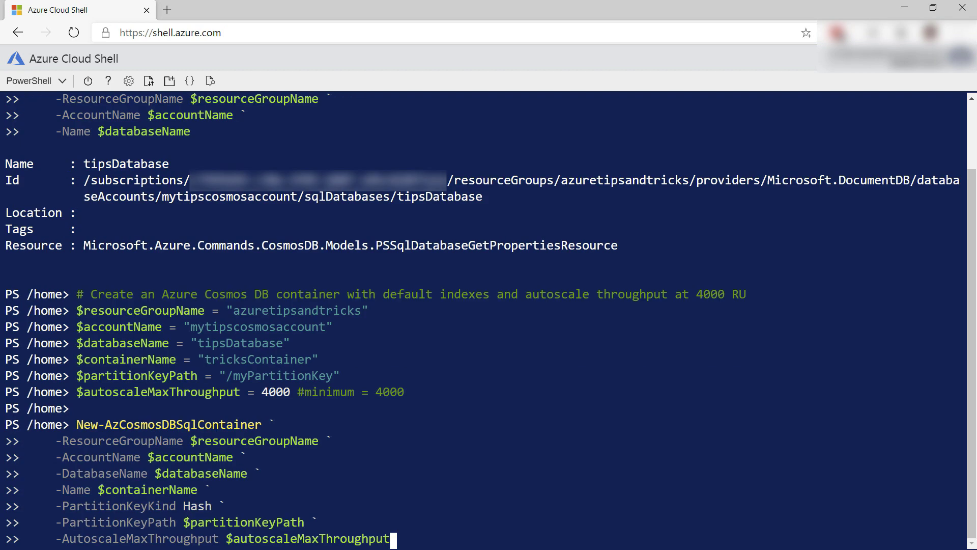
{"action": "key", "text": "Return"}
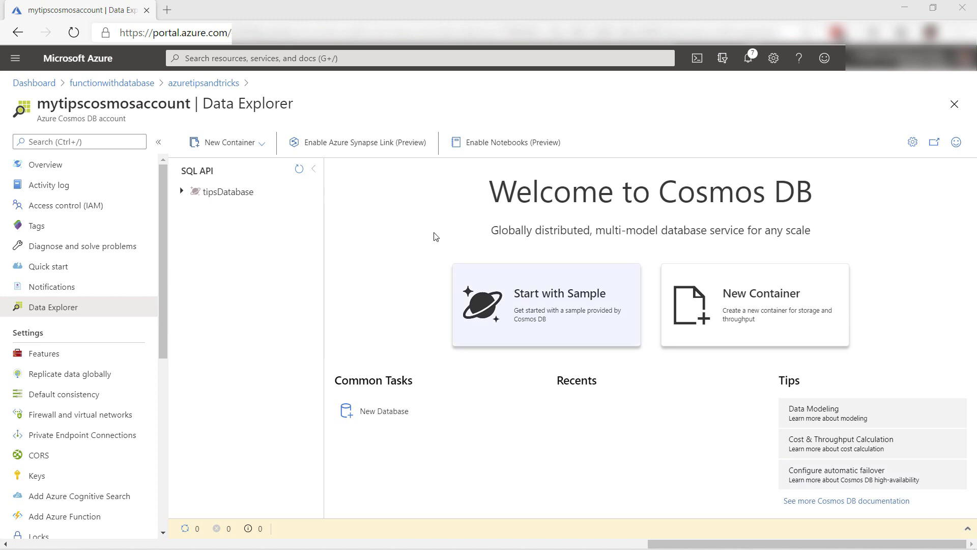
Expand tipsDatabase in Data Explorer and open tricksContainer's Scale & Settings to confirm 4000 RU/s autoscale.
{"action": "left_click", "coordinate": [182, 192]}
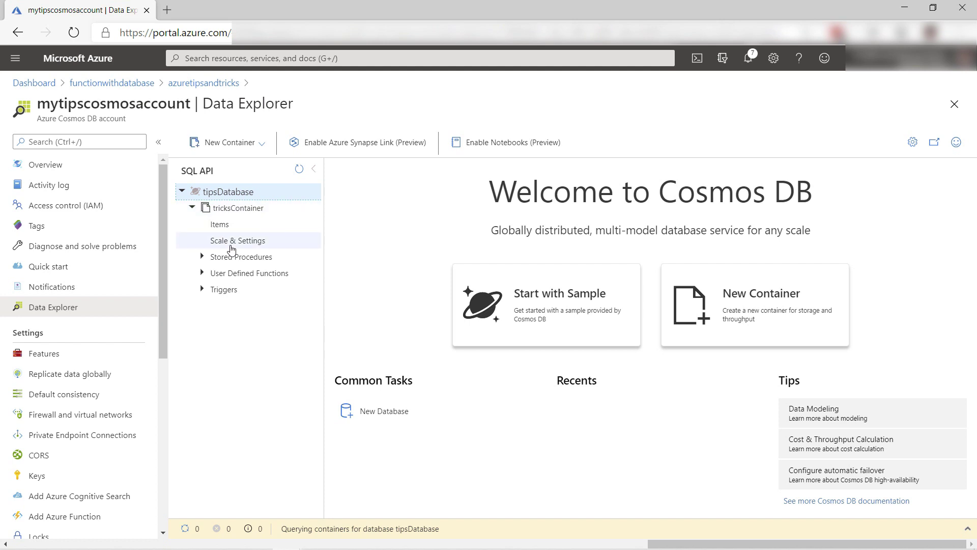
{"action": "left_click", "coordinate": [230, 247]}
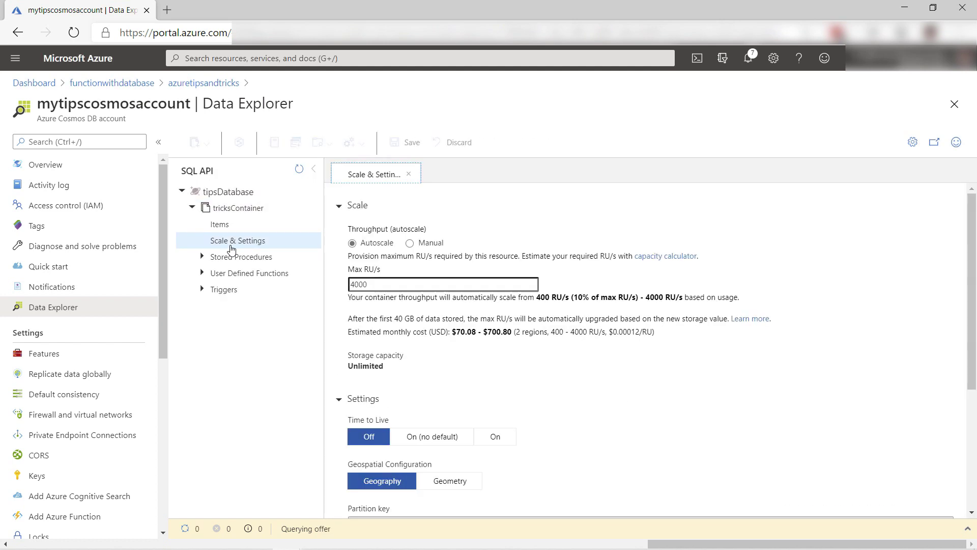